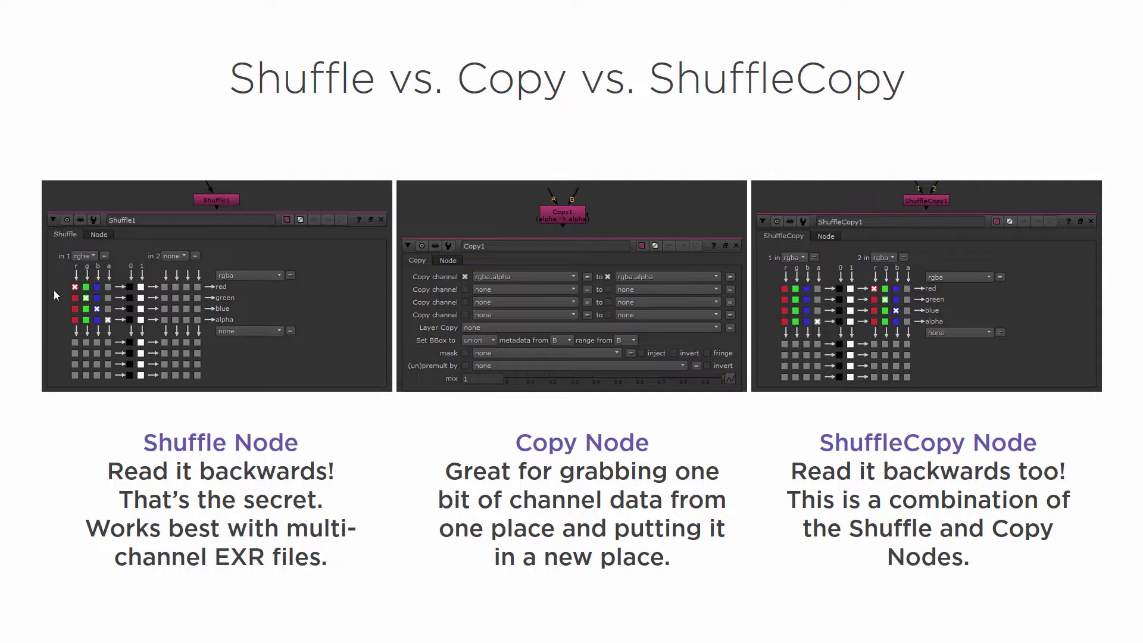
# - Leave the Shuffle/Copy/ShuffleCopy slideshow and return to the NukeX node graph
pyautogui.hotkey('alt', 'Tab')
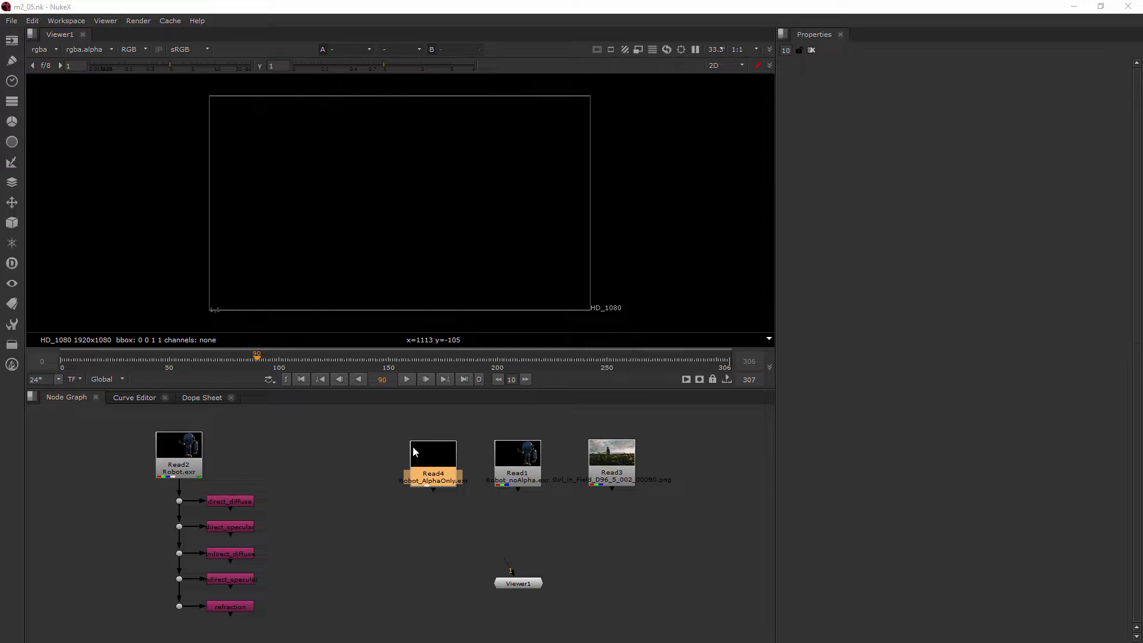
# - Space out the two robot Reads and the field background Read in the graph
pyautogui.moveTo(433, 453); pyautogui.dragTo(438, 452)
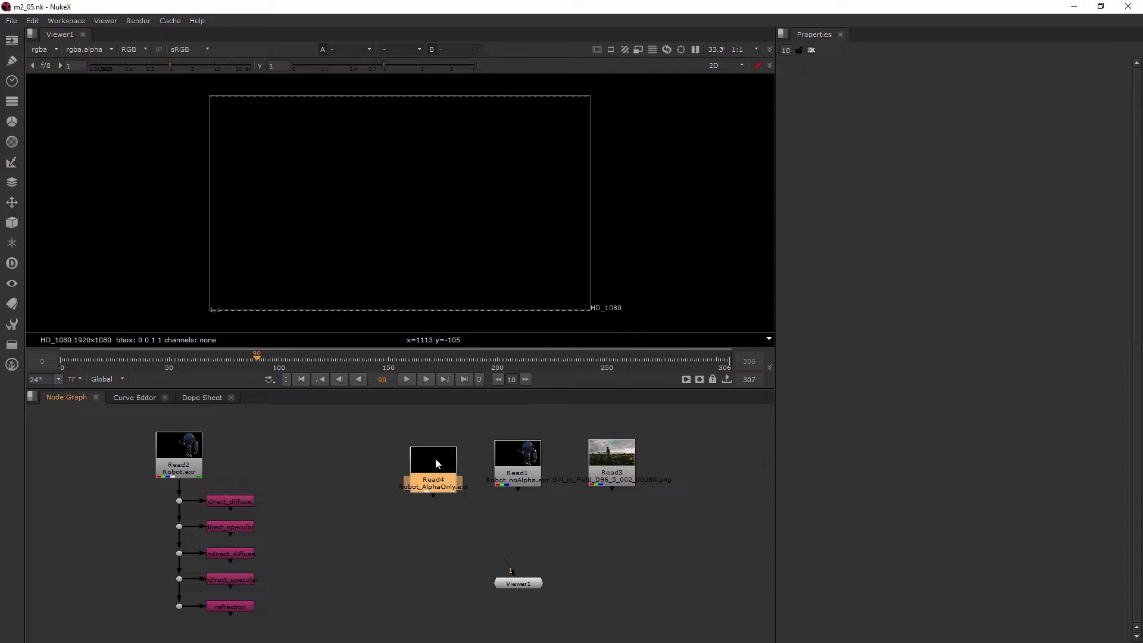
pyautogui.moveTo(515, 456); pyautogui.dragTo(508, 456)
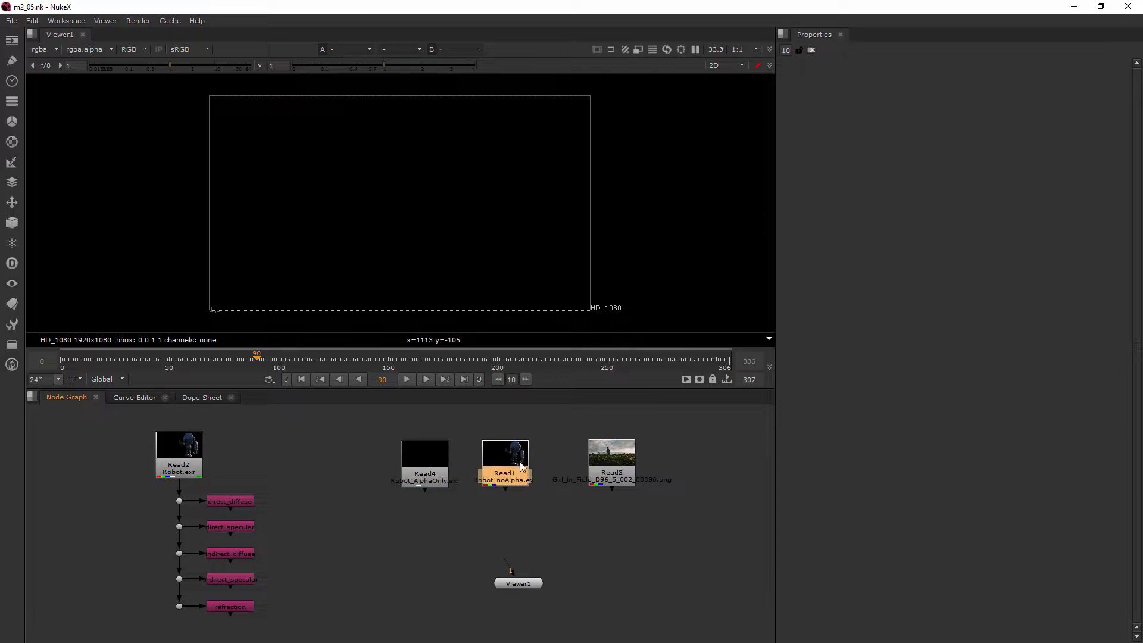
pyautogui.moveTo(613, 481); pyautogui.dragTo(627, 483)
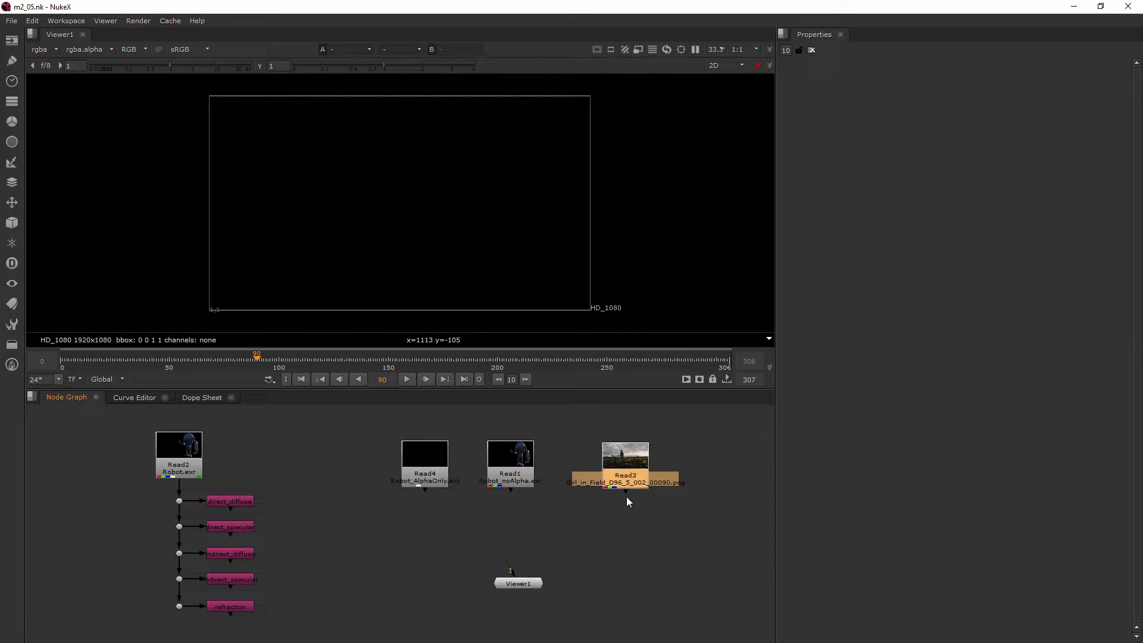
pyautogui.click(574, 537)
# - Add a ShuffleCopy node via the 'shuffle' search and move Viewer1 down-right
pyautogui.press('Tab')
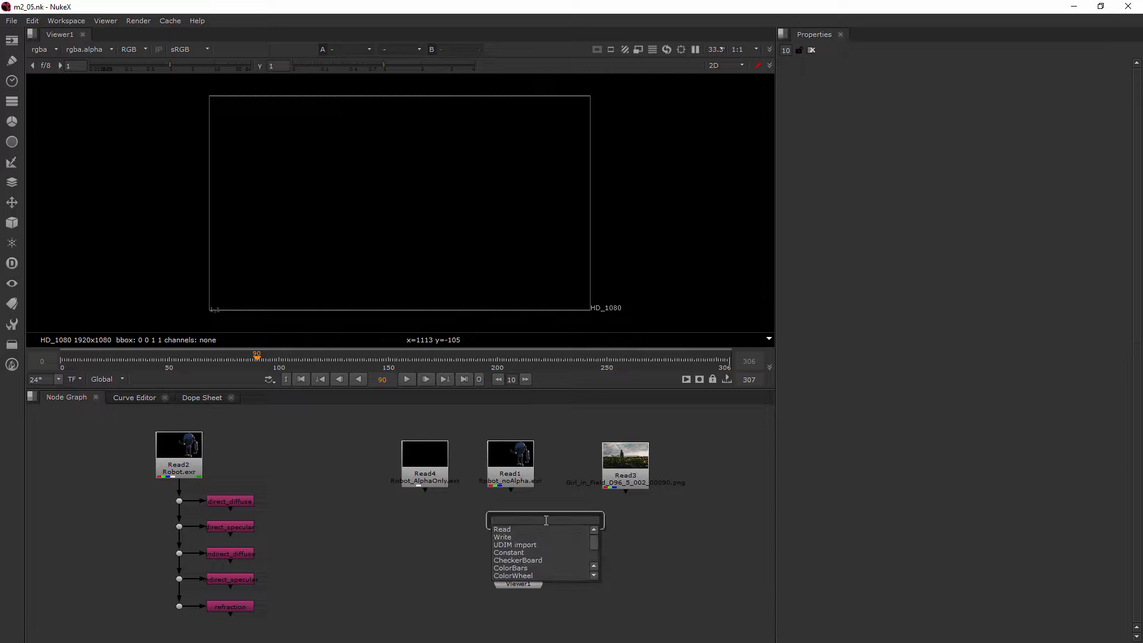
pyautogui.write('shuffle')
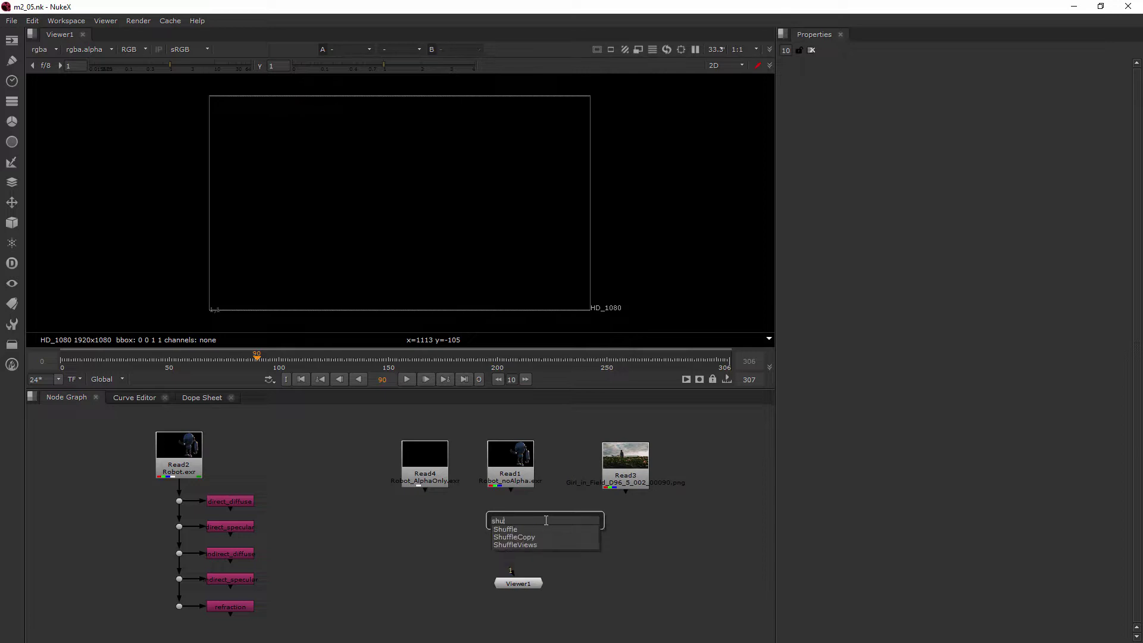
pyautogui.click(520, 536)
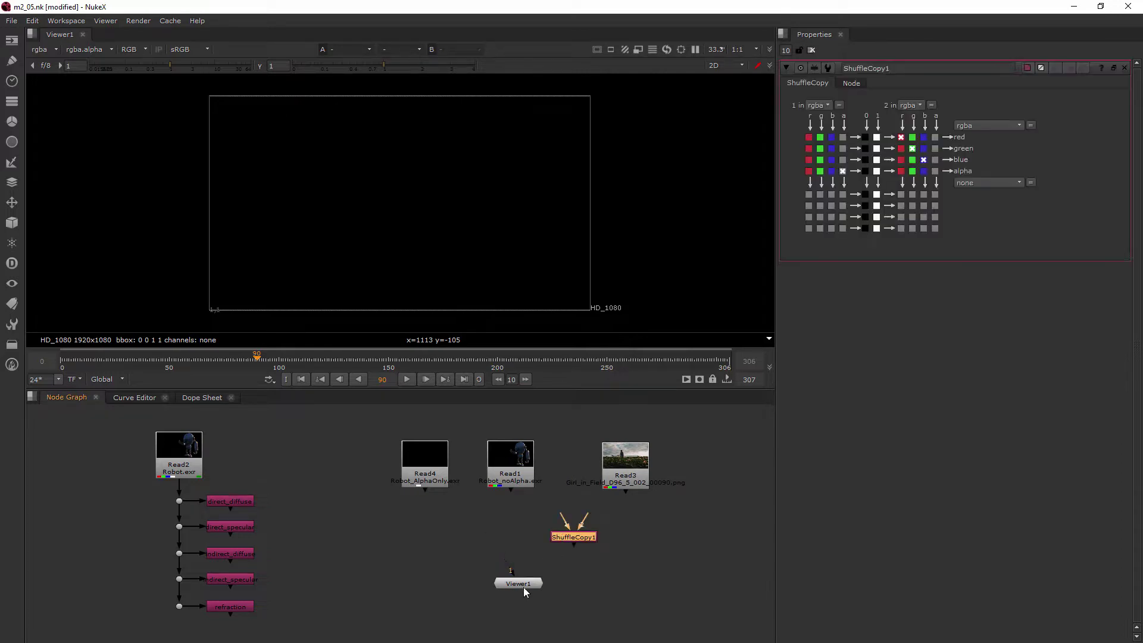
pyautogui.moveTo(524, 584); pyautogui.dragTo(538, 605)
# - Wire ShuffleCopy1 input 1 to alpha-only Read4 and input 2 to no-alpha Read1
pyautogui.moveTo(579, 541); pyautogui.dragTo(545, 548)
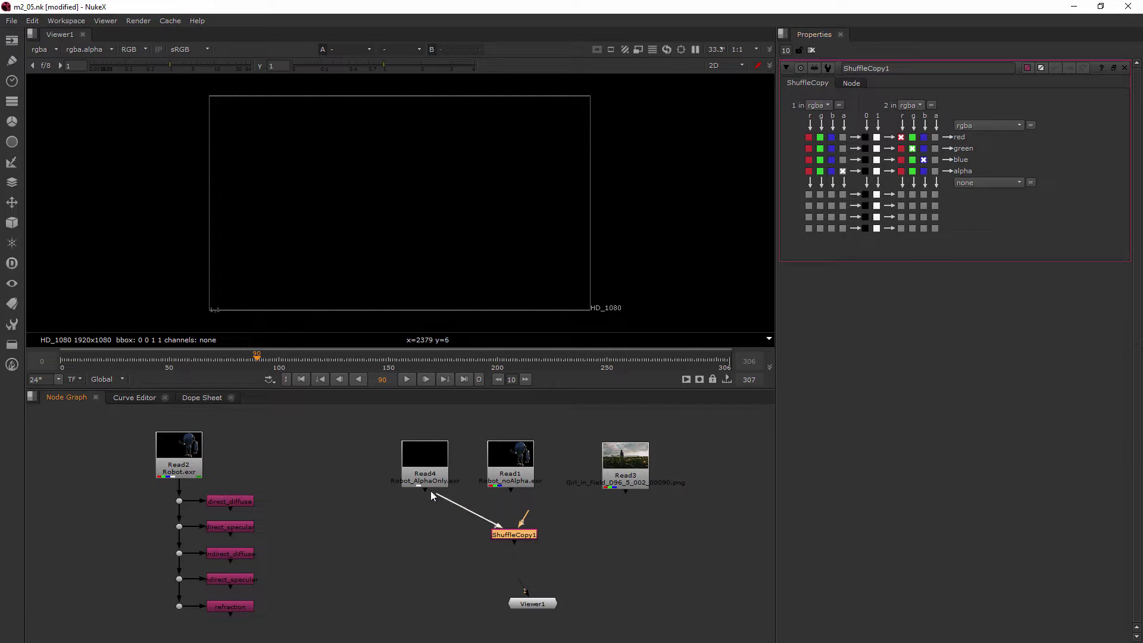
pyautogui.moveTo(430, 490); pyautogui.dragTo(429, 487)
pyautogui.moveTo(528, 519); pyautogui.dragTo(502, 467)
pyautogui.moveTo(422, 468); pyautogui.dragTo(426, 537)
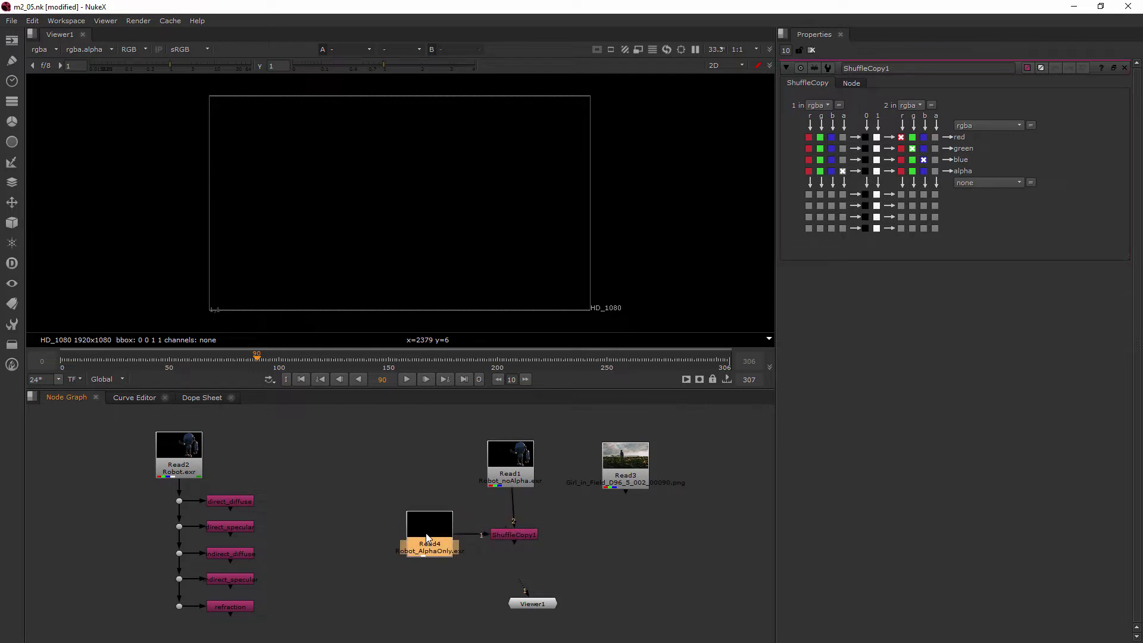
pyautogui.click(843, 170)
pyautogui.click(912, 149)
pyautogui.click(842, 172)
# - View ShuffleCopy1's output in Viewer1 and inspect the robot's alpha matte
pyautogui.moveTo(527, 469); pyautogui.dragTo(531, 467)
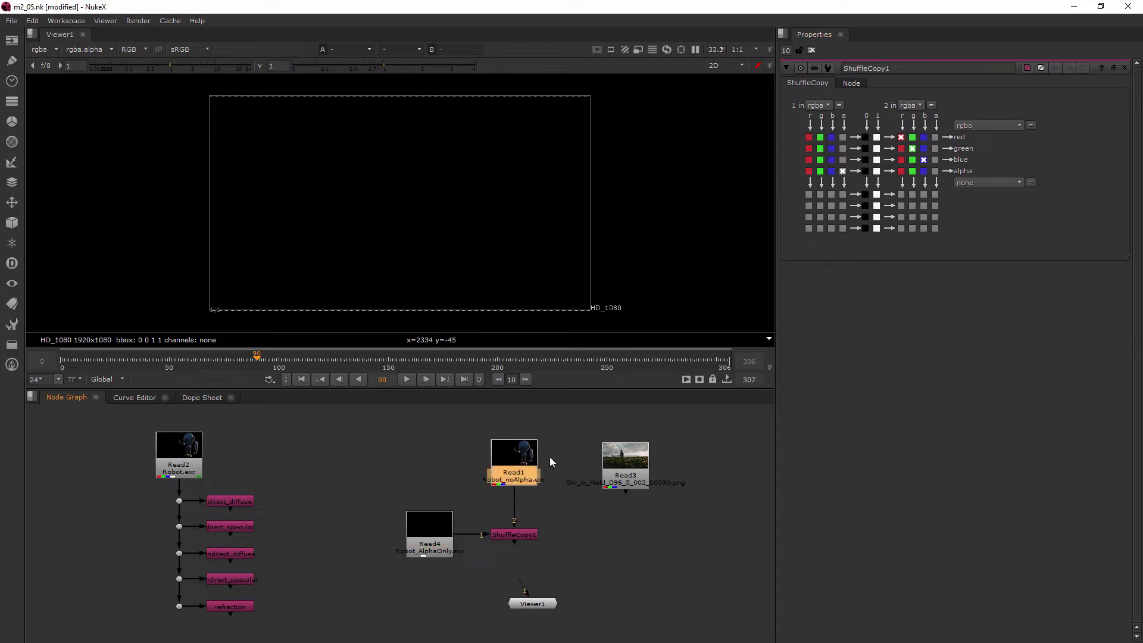
pyautogui.moveTo(522, 589); pyautogui.dragTo(505, 532)
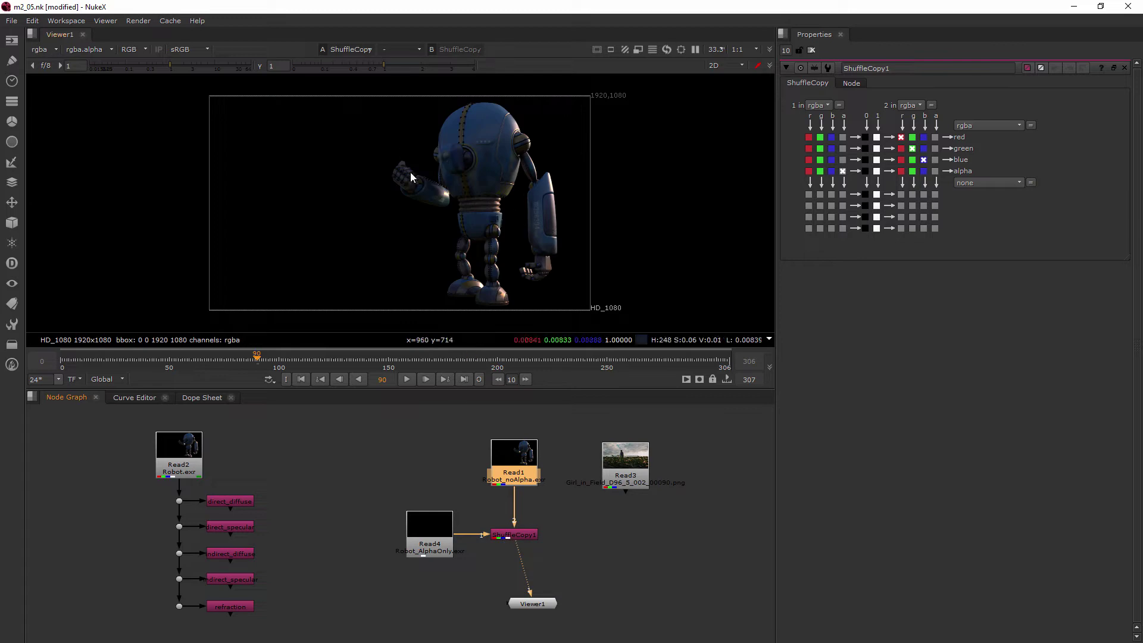
pyautogui.press('a')
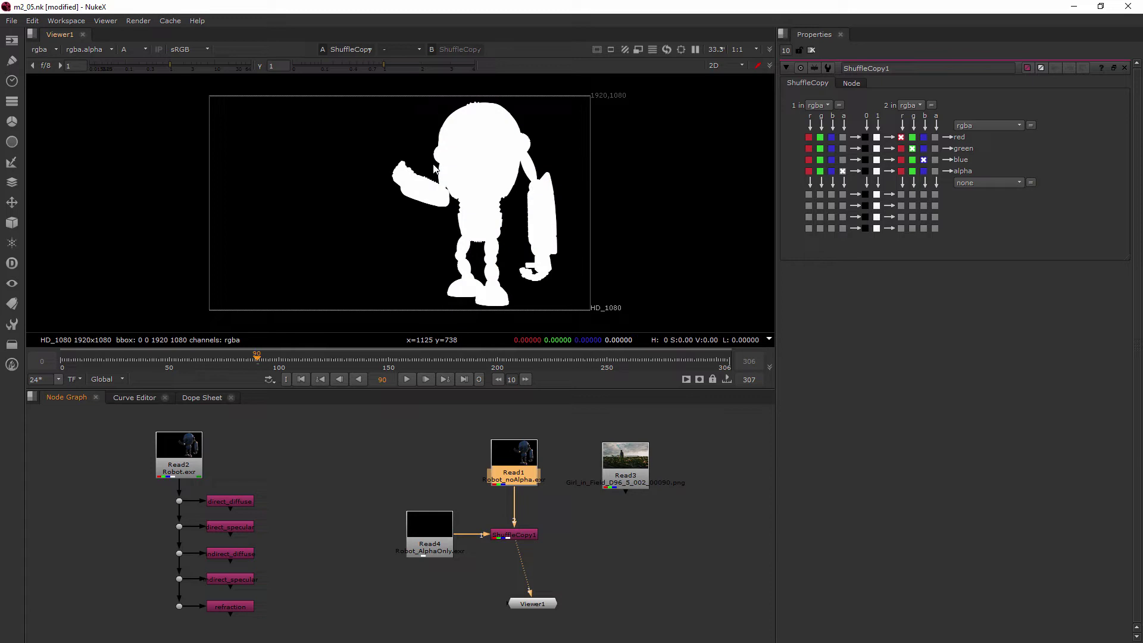
# - Return the viewer to RGB and reposition the field background Read
pyautogui.press('a')
pyautogui.moveTo(634, 473); pyautogui.dragTo(629, 494)
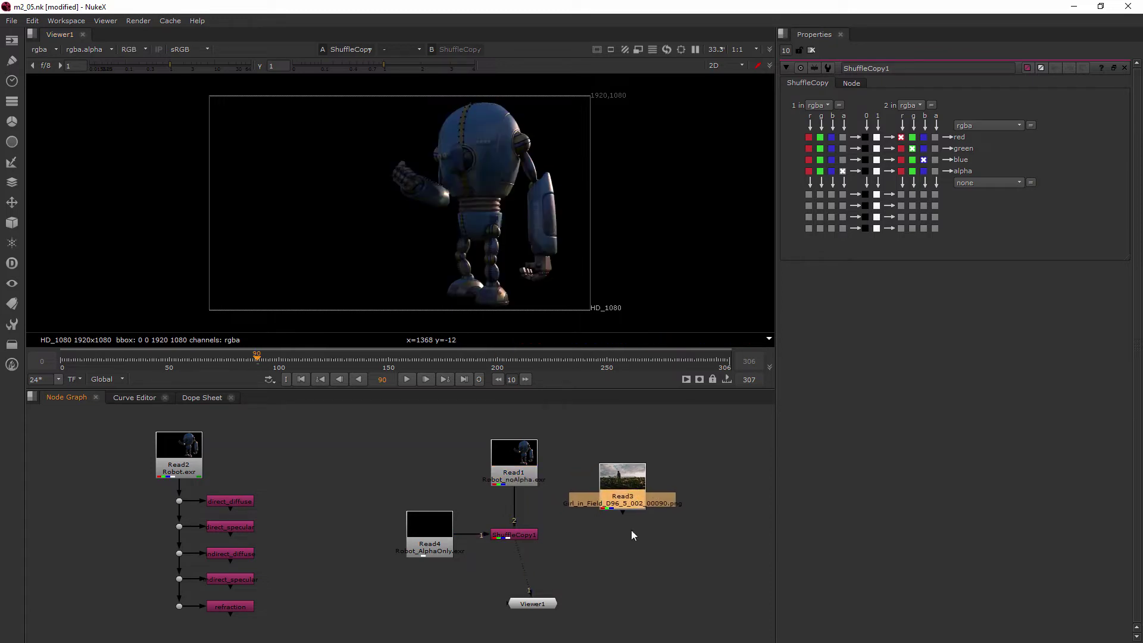
pyautogui.click(631, 530)
# - Add Merge1 (over) with the field plate on B and view the composite
pyautogui.press('Tab')
pyautogui.write('mer')
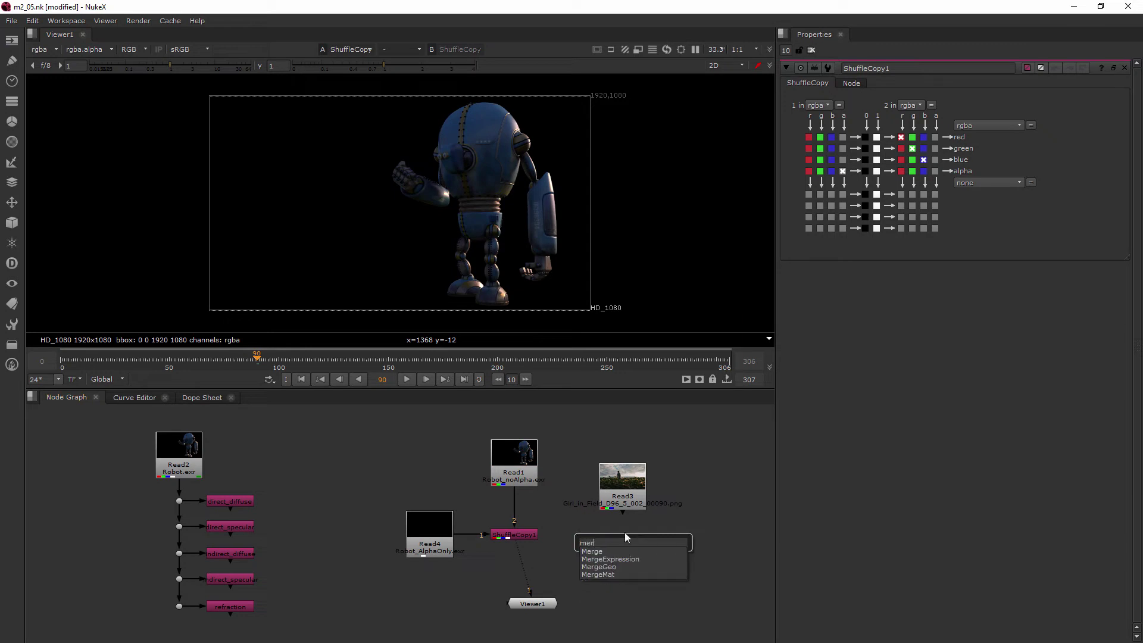
pyautogui.press('Return')
pyautogui.moveTo(623, 506); pyautogui.dragTo(622, 489)
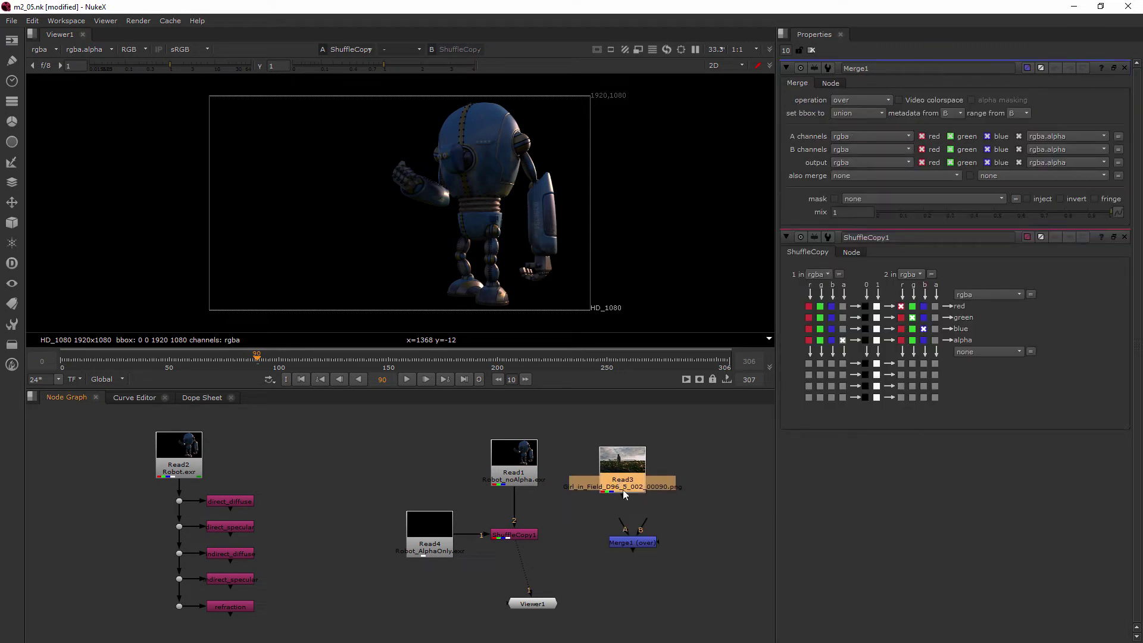
pyautogui.moveTo(647, 528); pyautogui.dragTo(626, 487)
pyautogui.moveTo(633, 543); pyautogui.dragTo(527, 534)
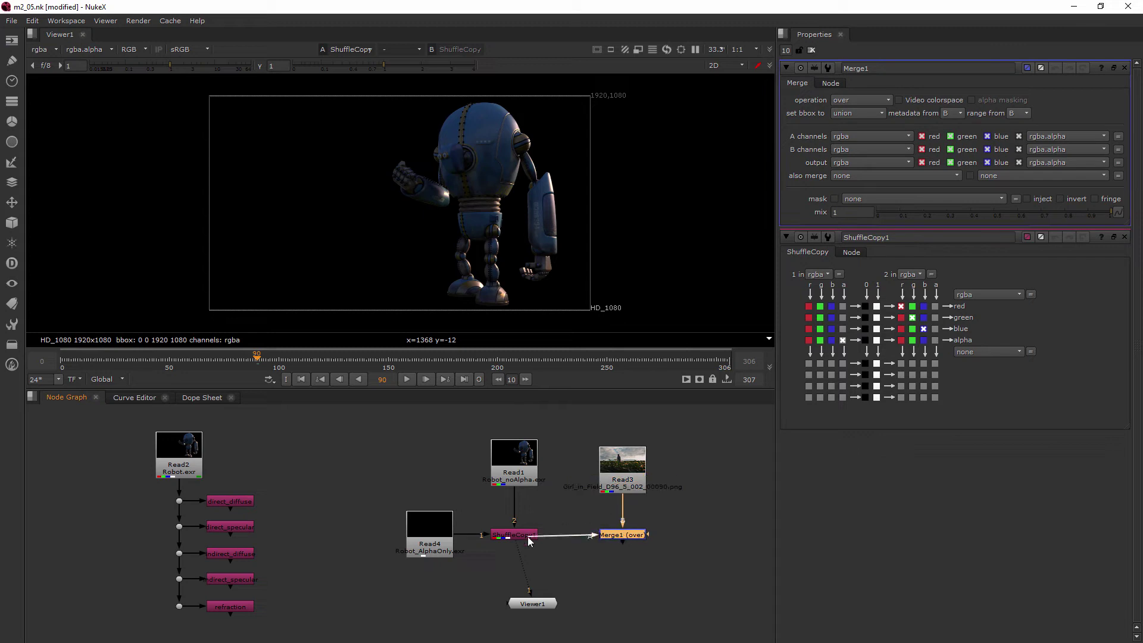
pyautogui.moveTo(530, 591); pyautogui.dragTo(611, 539)
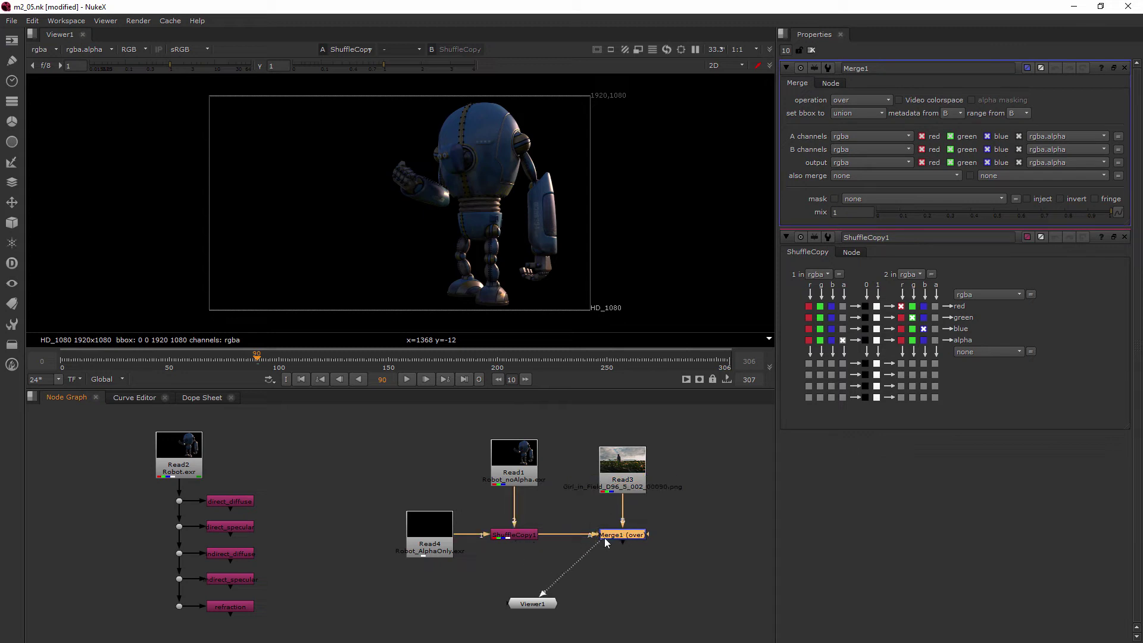